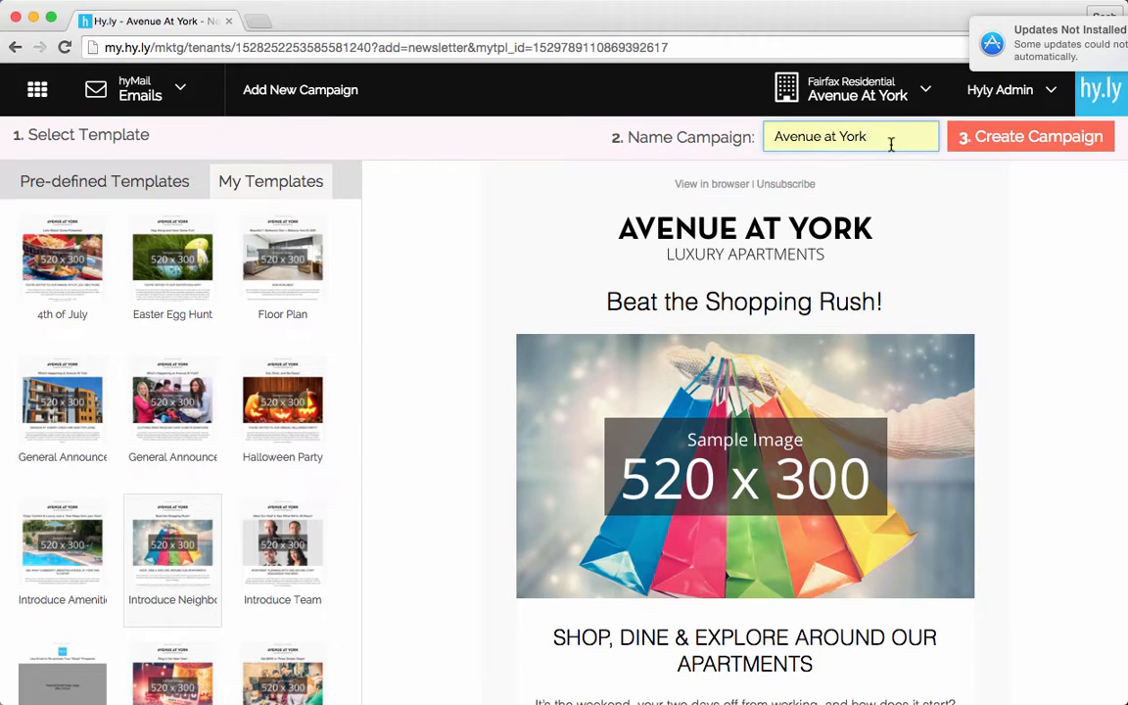
Step: Create the Avenue at York campaign and open the April Campaign email for designing
{"action": "left_click", "coordinate": [999, 145]}
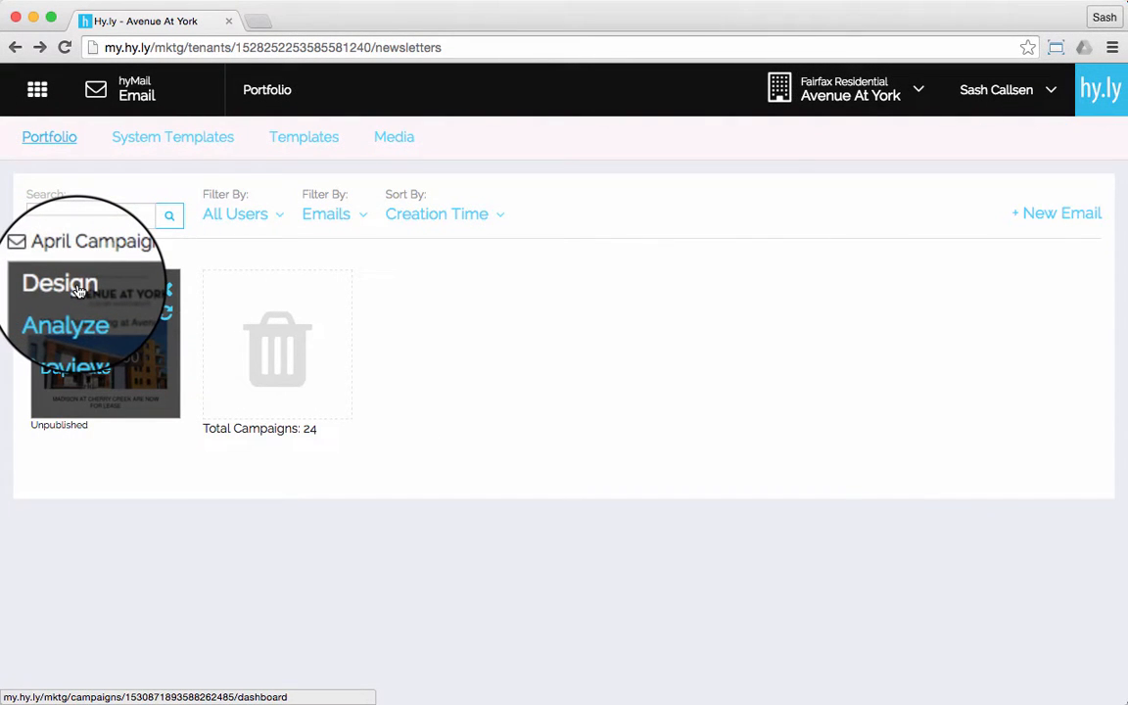
{"action": "left_click", "coordinate": [79, 291]}
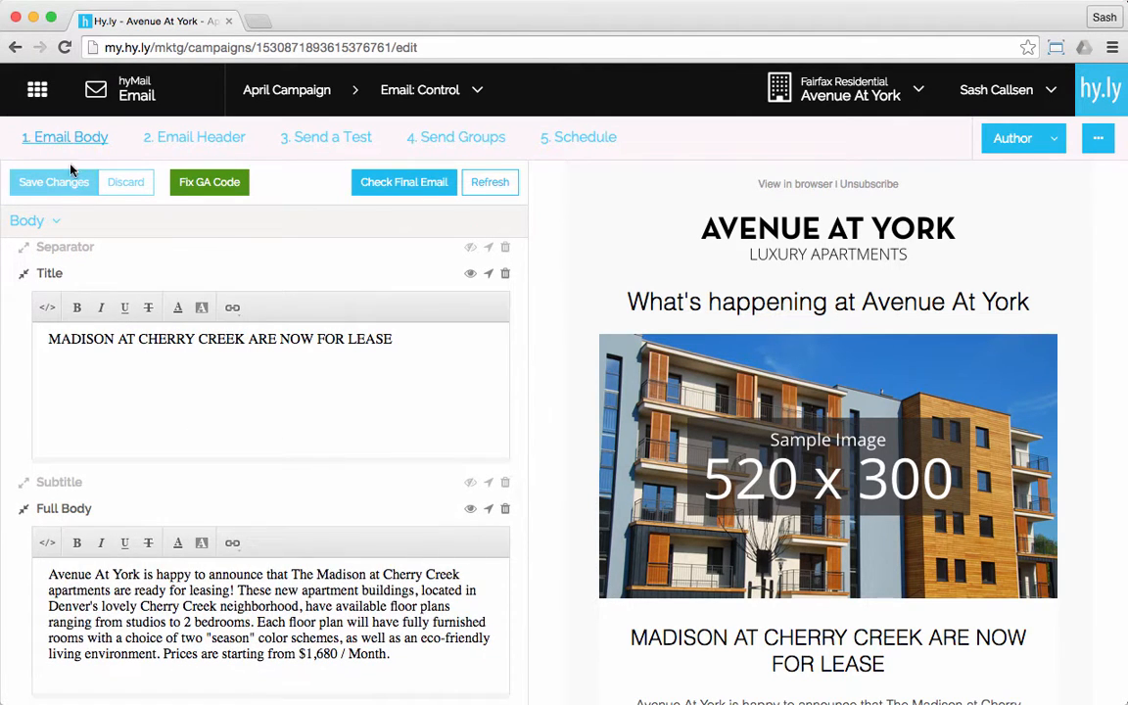
Step: Look over the email's header and test-send pages, and examine its body content down to the Call To Action Button
{"action": "left_click", "coordinate": [235, 145]}
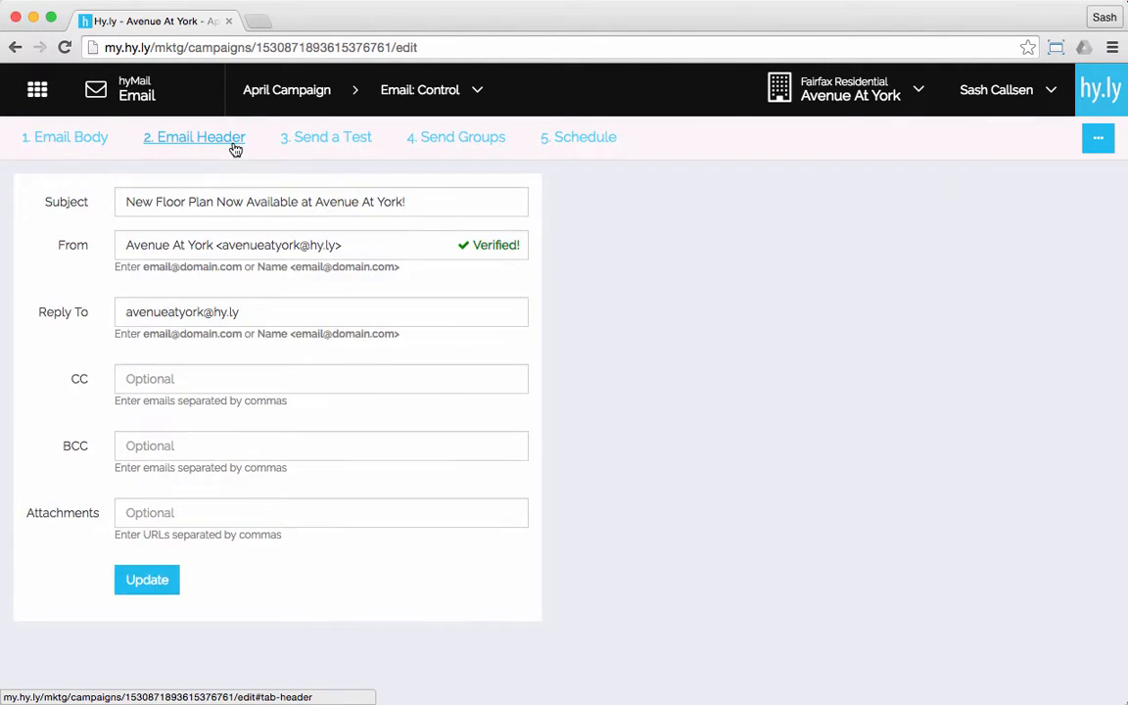
{"action": "left_click", "coordinate": [329, 145]}
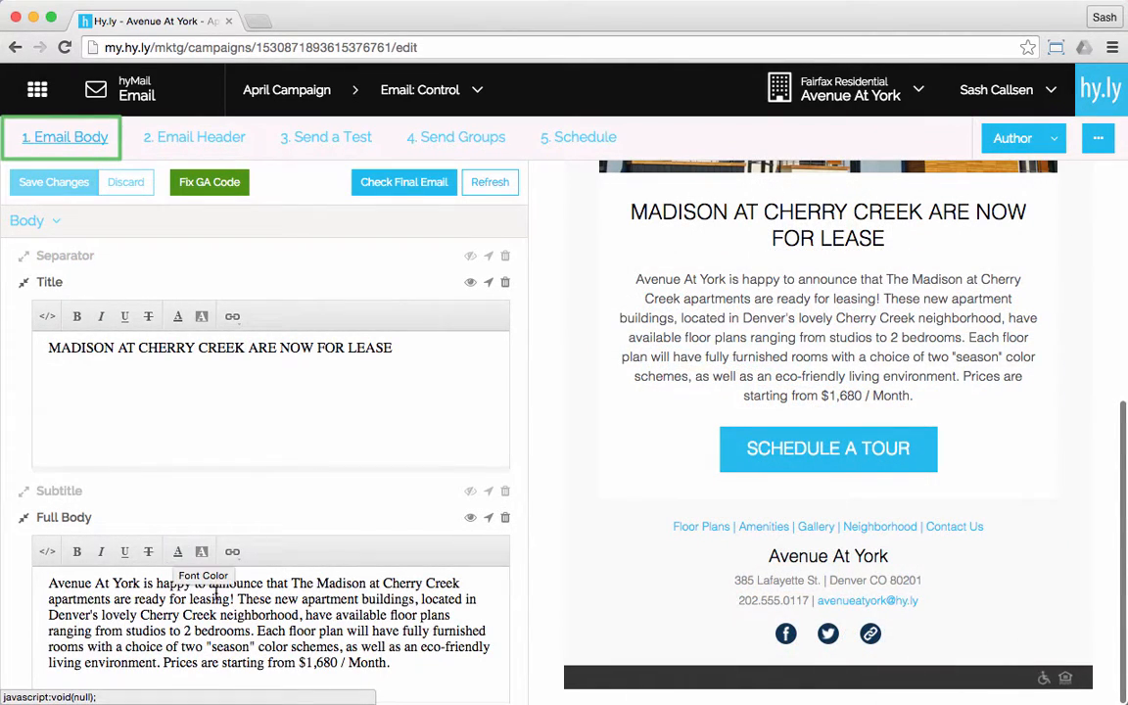
{"action": "scroll", "coordinate": [220, 568], "scroll_direction": "down", "scroll_amount": 1}
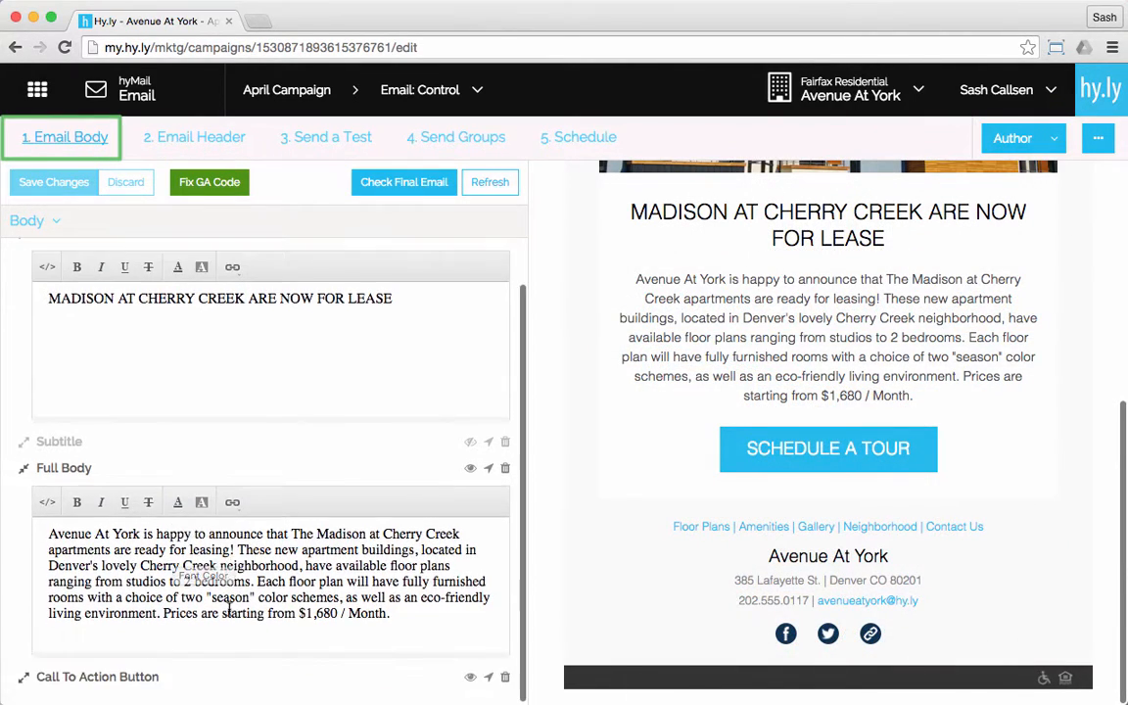
{"action": "scroll", "coordinate": [329, 597], "scroll_direction": "down", "scroll_amount": 3}
{"action": "scroll", "coordinate": [329, 598], "scroll_direction": "down", "scroll_amount": 2}
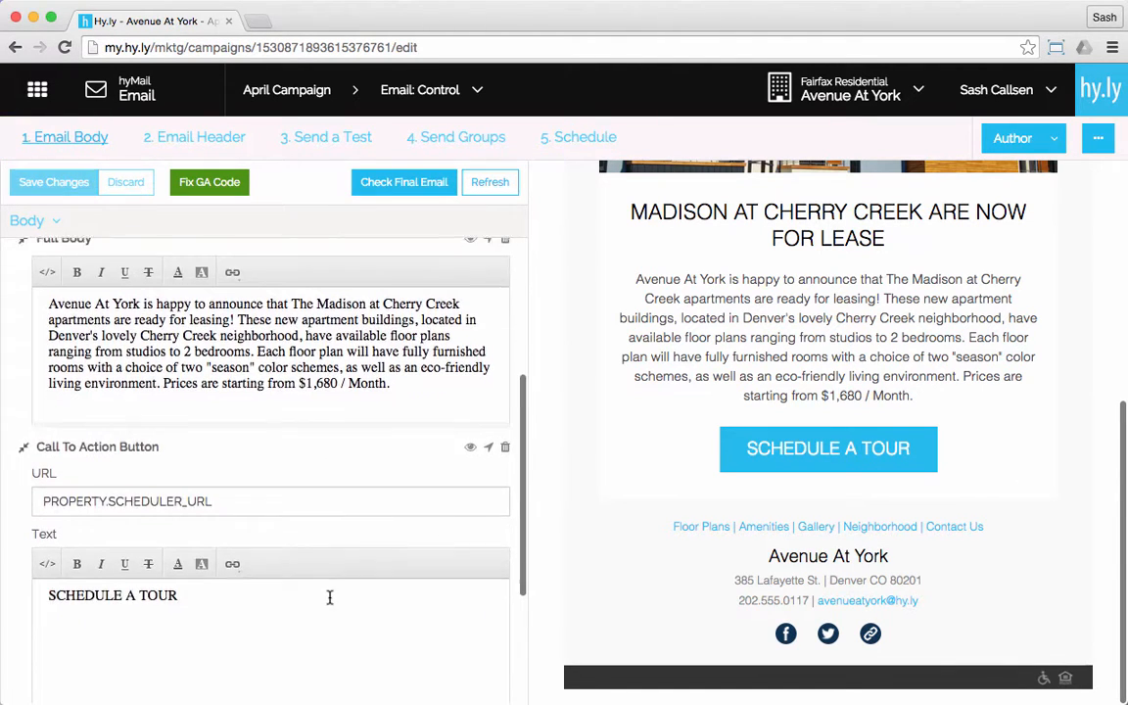
{"action": "scroll", "coordinate": [329, 598], "scroll_direction": "up", "scroll_amount": 3}
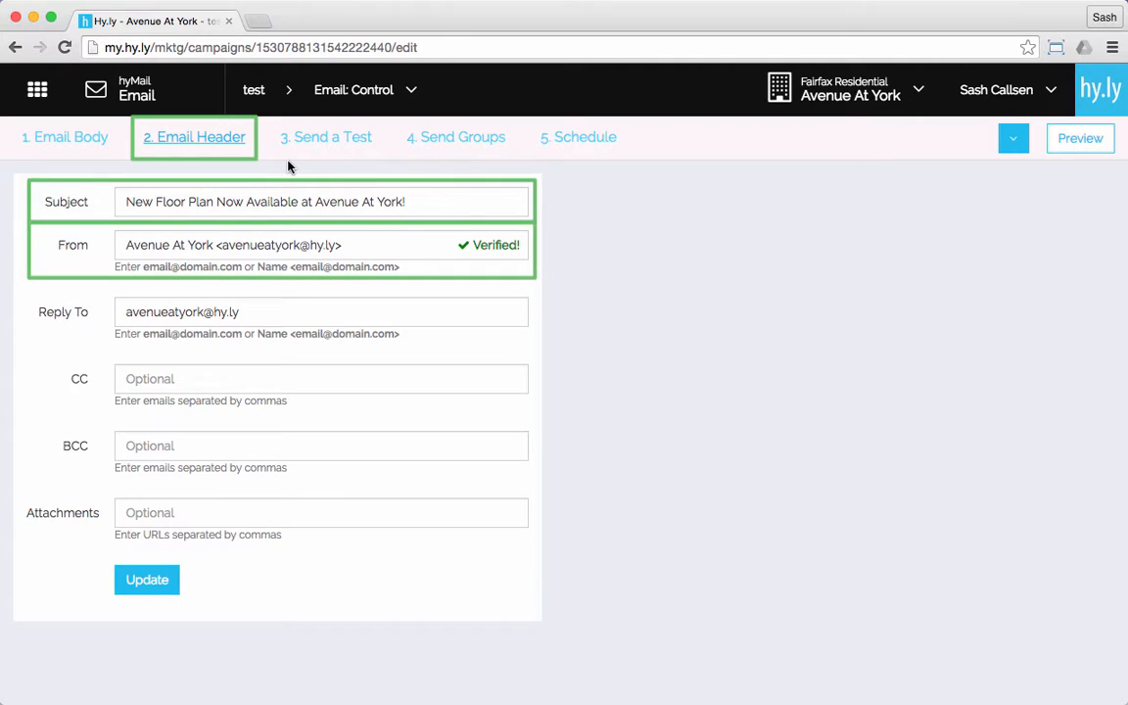
Step: Examine the test email options, from the recipient and subject line prefix down to the lead choices
{"action": "left_click", "coordinate": [326, 143]}
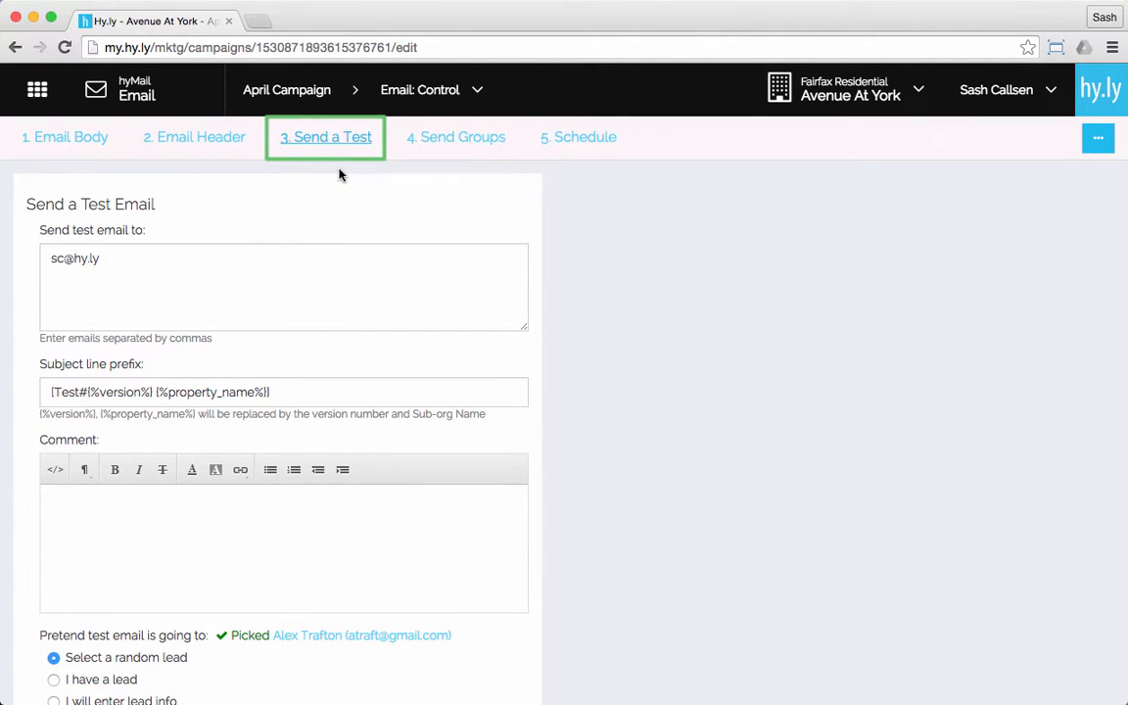
{"action": "scroll", "coordinate": [339, 171], "scroll_direction": "down", "scroll_amount": 2}
{"action": "scroll", "coordinate": [340, 172], "scroll_direction": "down", "scroll_amount": 1}
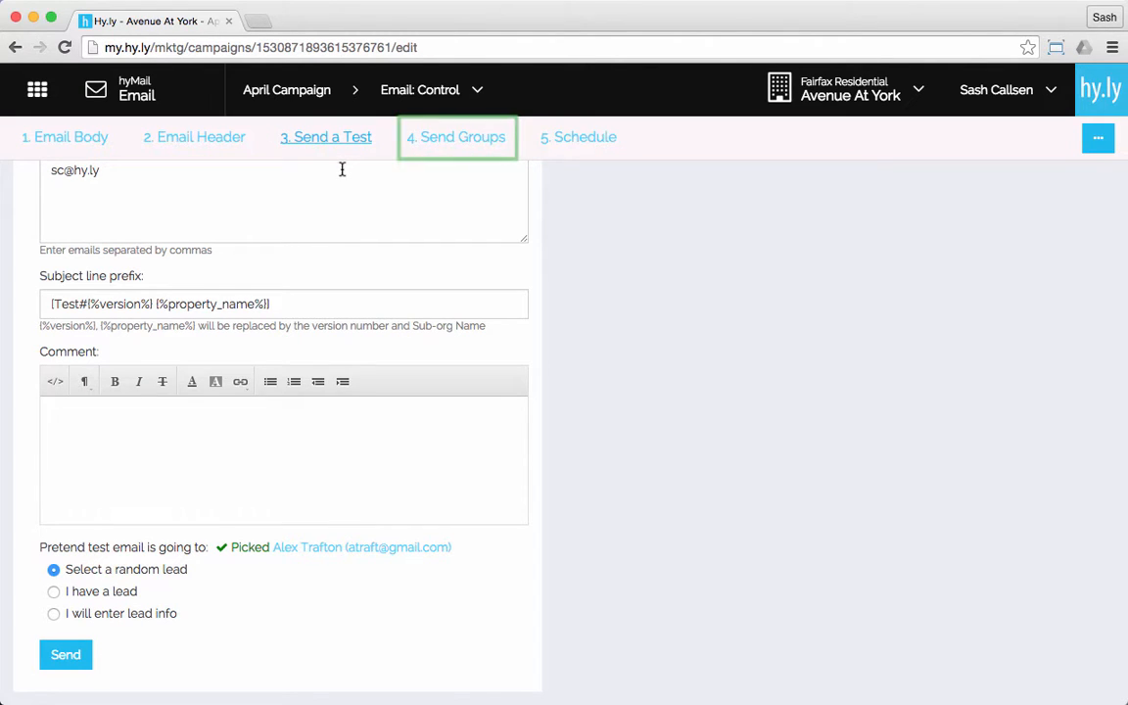
Step: Review the campaign's lead groups and display the schedule options for delivering at a specified time
{"action": "left_click", "coordinate": [445, 147]}
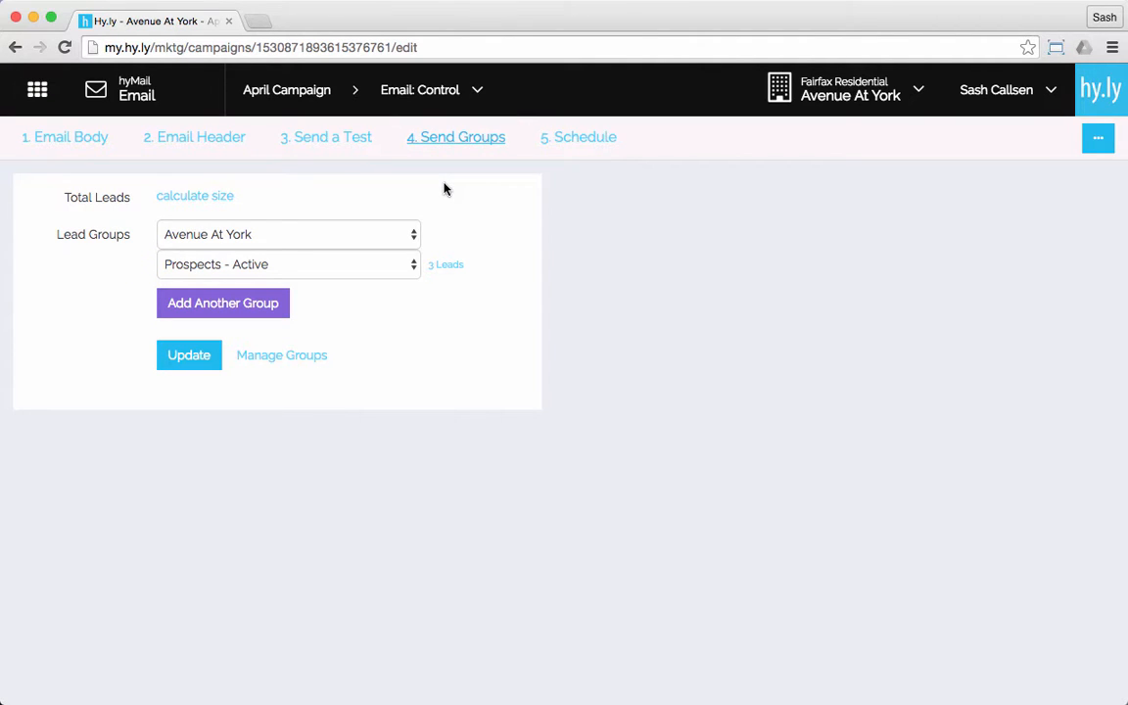
{"action": "left_click", "coordinate": [573, 142]}
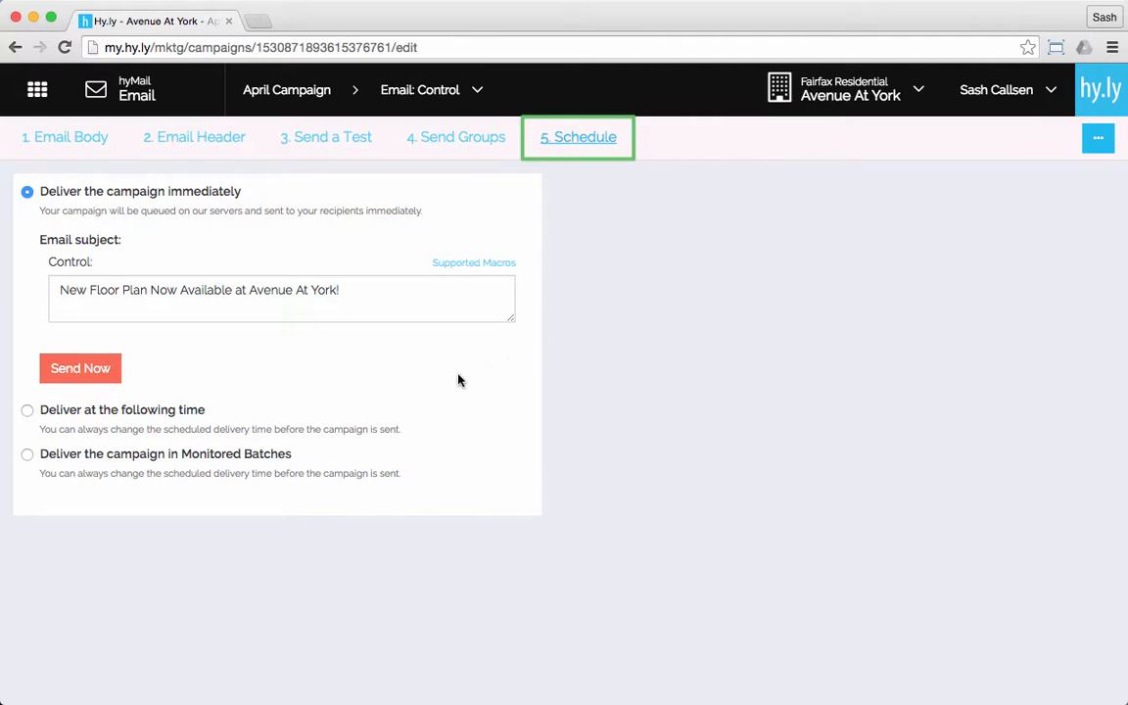
{"action": "left_click", "coordinate": [27, 411]}
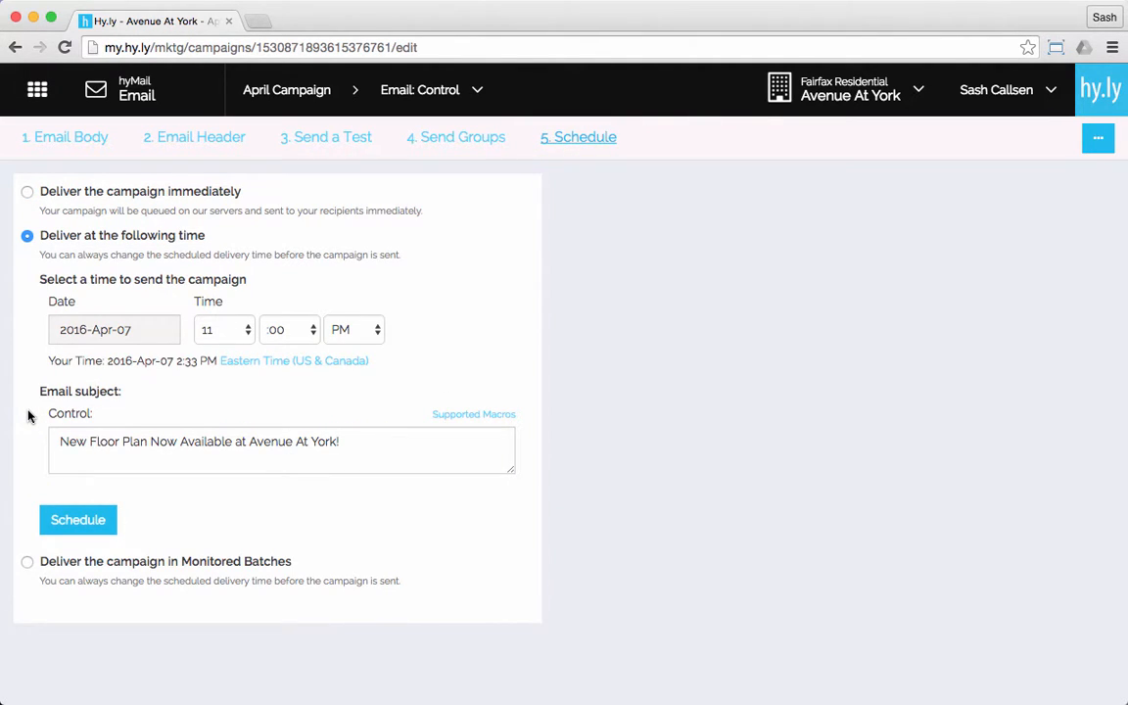
Step: Return to the email body, view its block layout in Design mode, and switch back to Author mode
{"action": "left_click", "coordinate": [62, 142]}
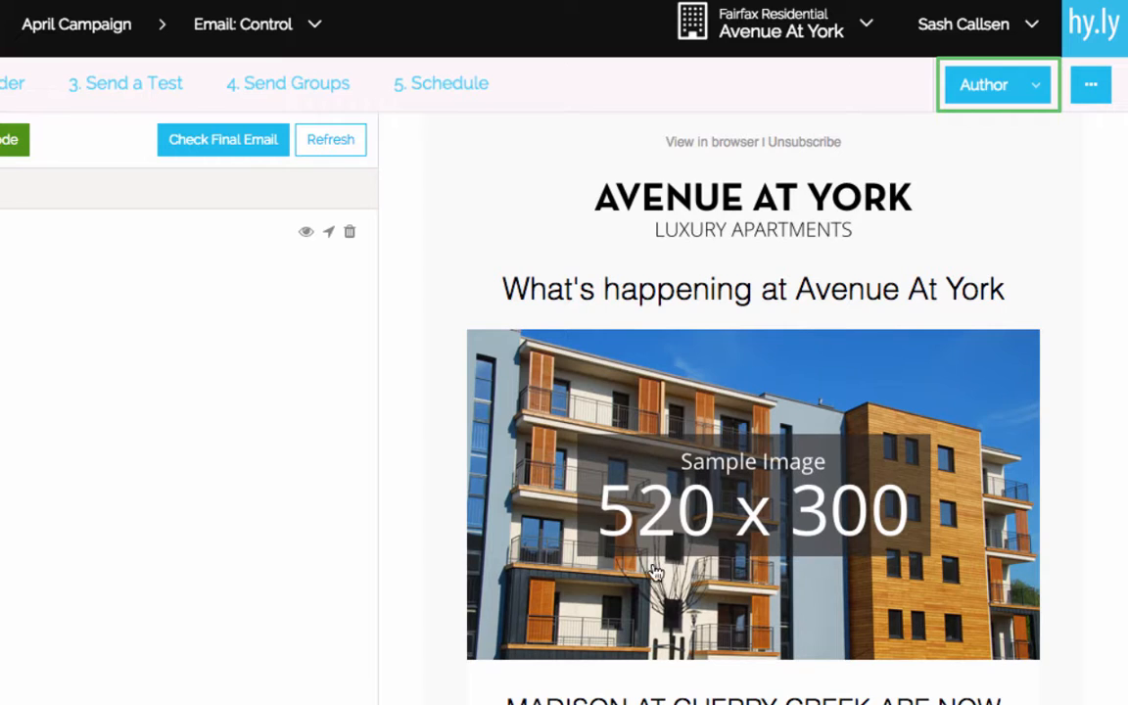
{"action": "left_click", "coordinate": [1036, 93]}
{"action": "left_click", "coordinate": [1031, 188]}
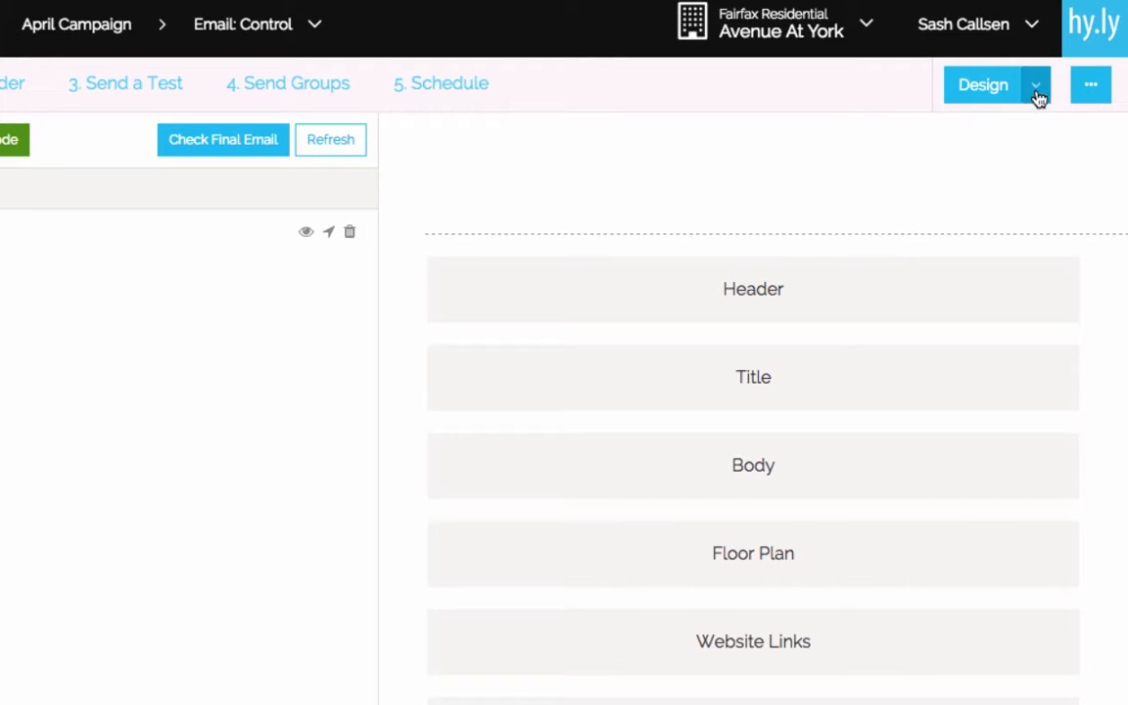
{"action": "left_click", "coordinate": [1036, 97]}
{"action": "left_click", "coordinate": [1000, 144]}
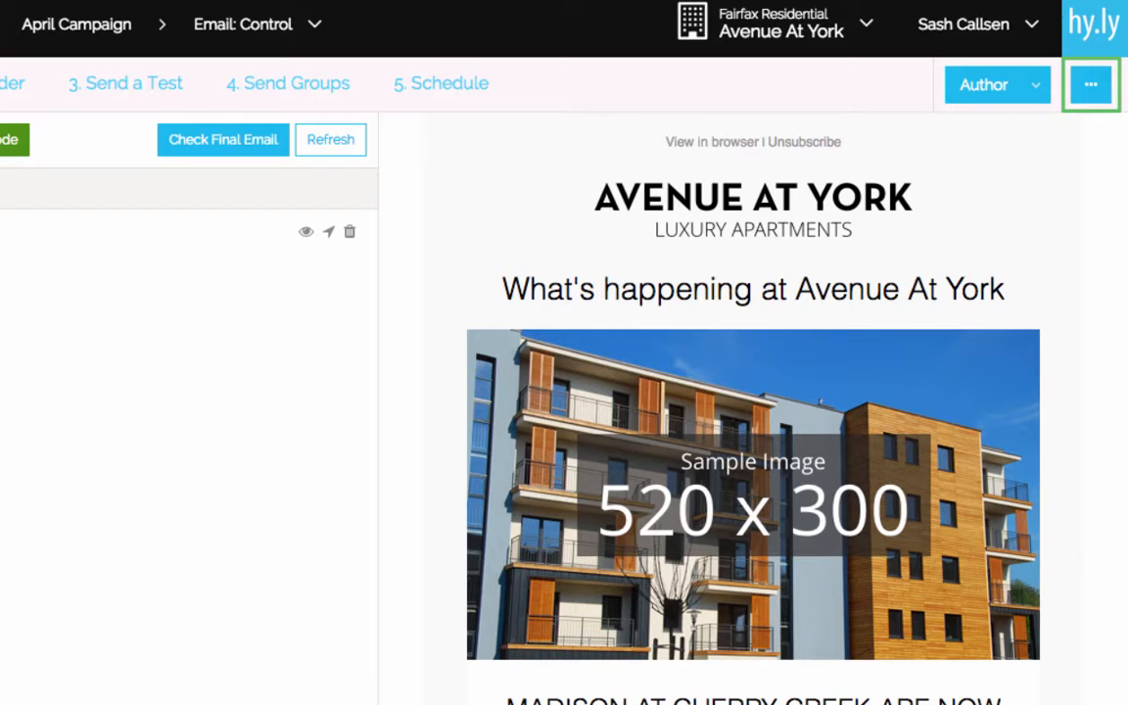
Step: Open the client preview of the April Campaign email and read it through to the footer
{"action": "left_click", "coordinate": [1092, 93]}
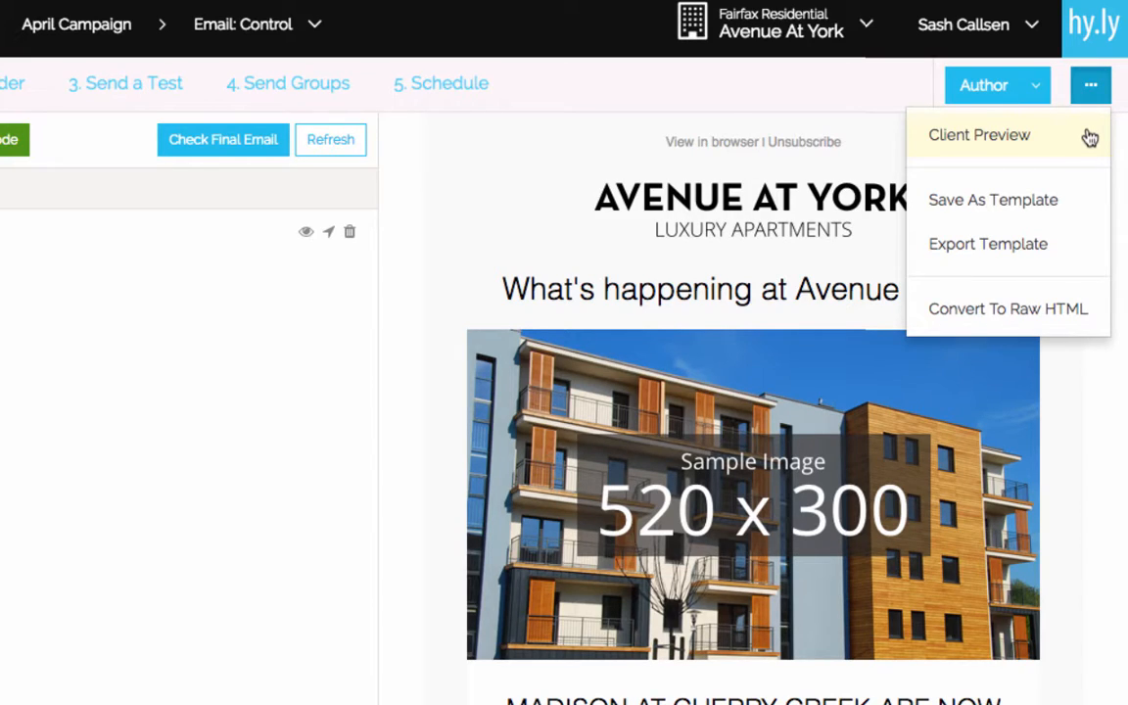
{"action": "left_click", "coordinate": [1090, 138]}
{"action": "scroll", "coordinate": [963, 380], "scroll_direction": "down", "scroll_amount": 1}
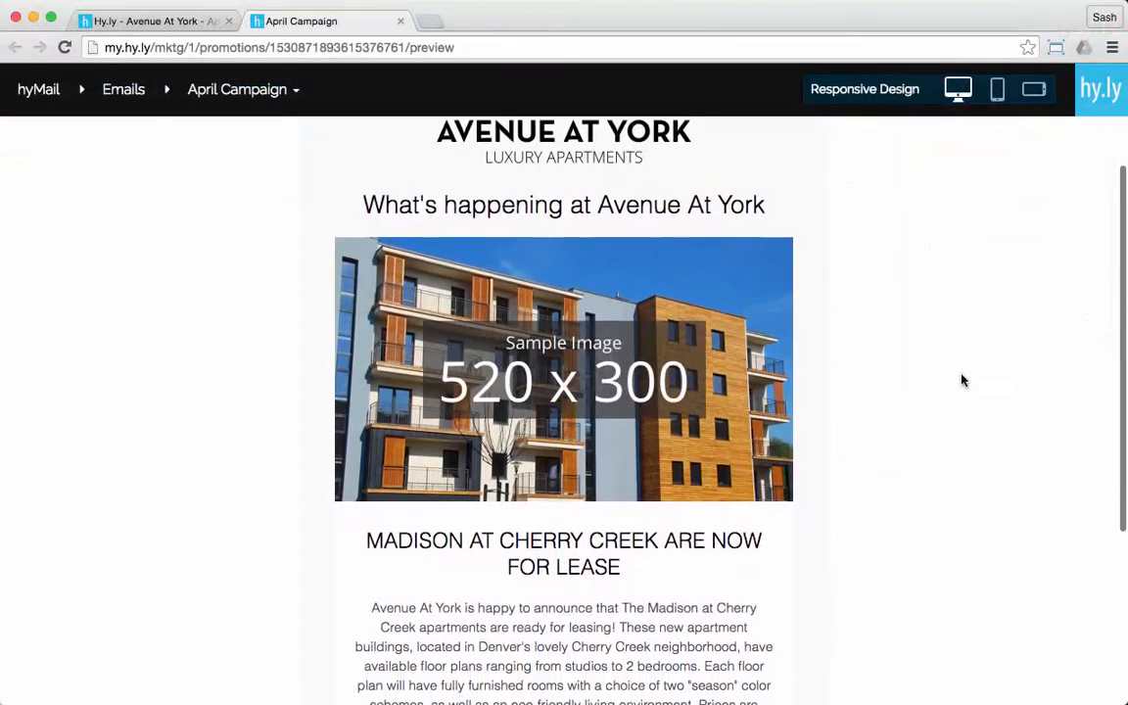
{"action": "scroll", "coordinate": [963, 381], "scroll_direction": "down", "scroll_amount": 3}
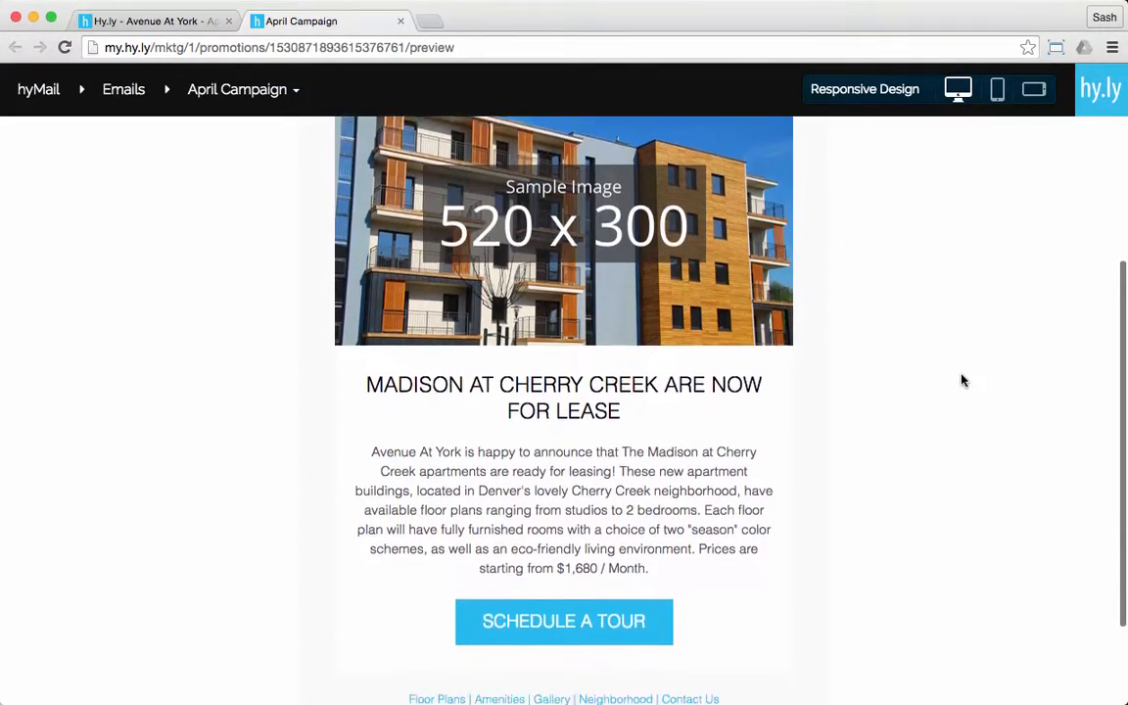
{"action": "scroll", "coordinate": [963, 380], "scroll_direction": "down", "scroll_amount": 3}
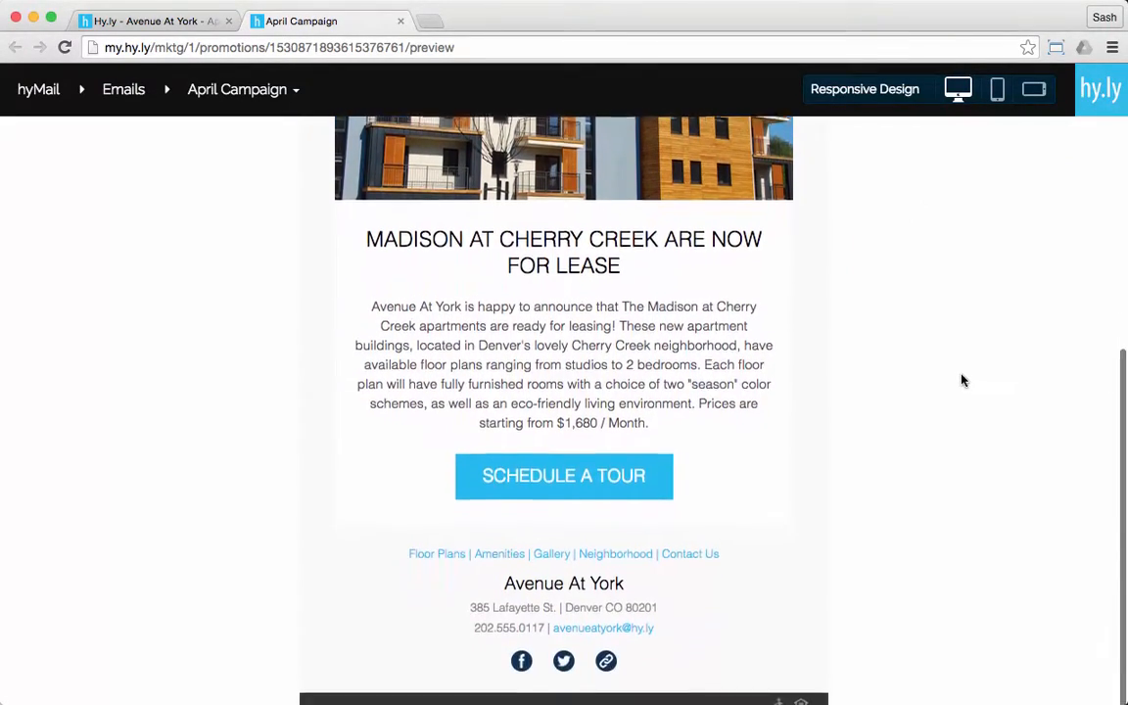
{"action": "scroll", "coordinate": [963, 380], "scroll_direction": "down", "scroll_amount": 1}
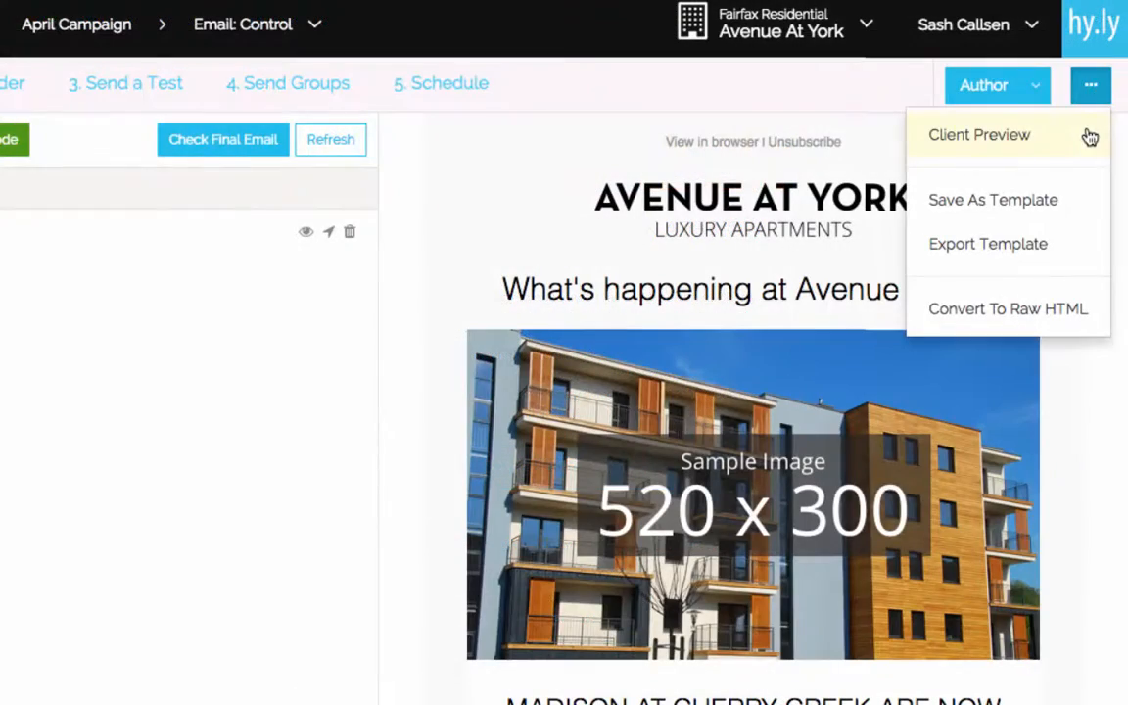
{"action": "left_click", "coordinate": [1089, 198]}
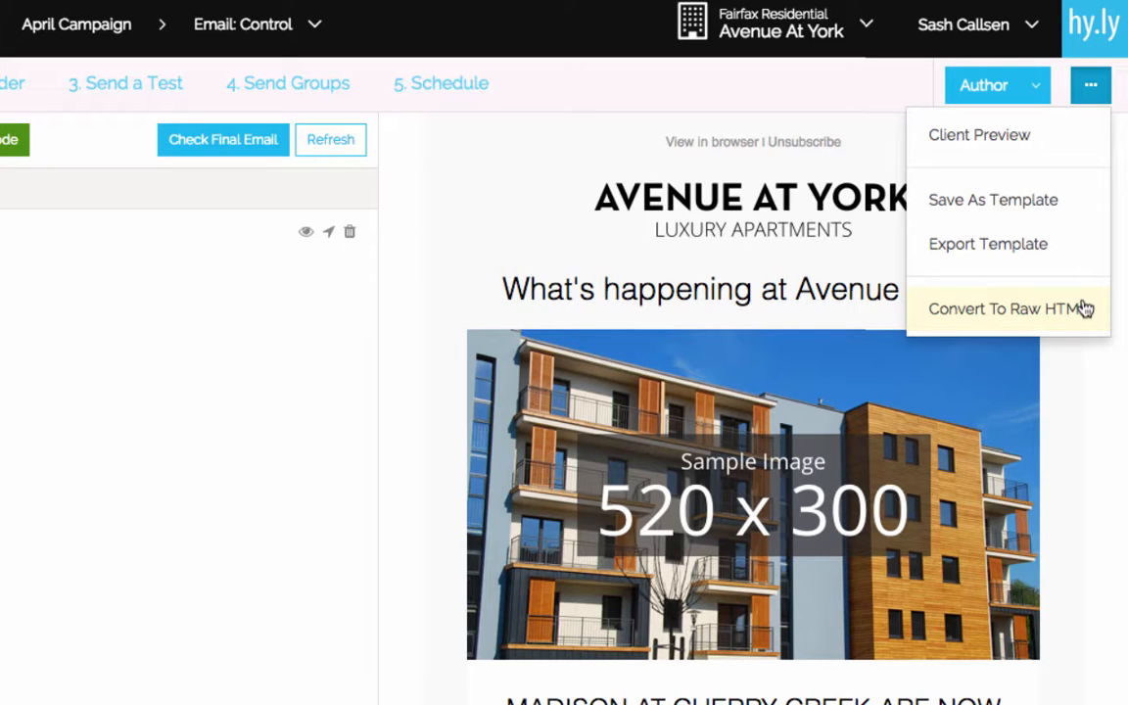
{"action": "left_click", "coordinate": [1009, 309]}
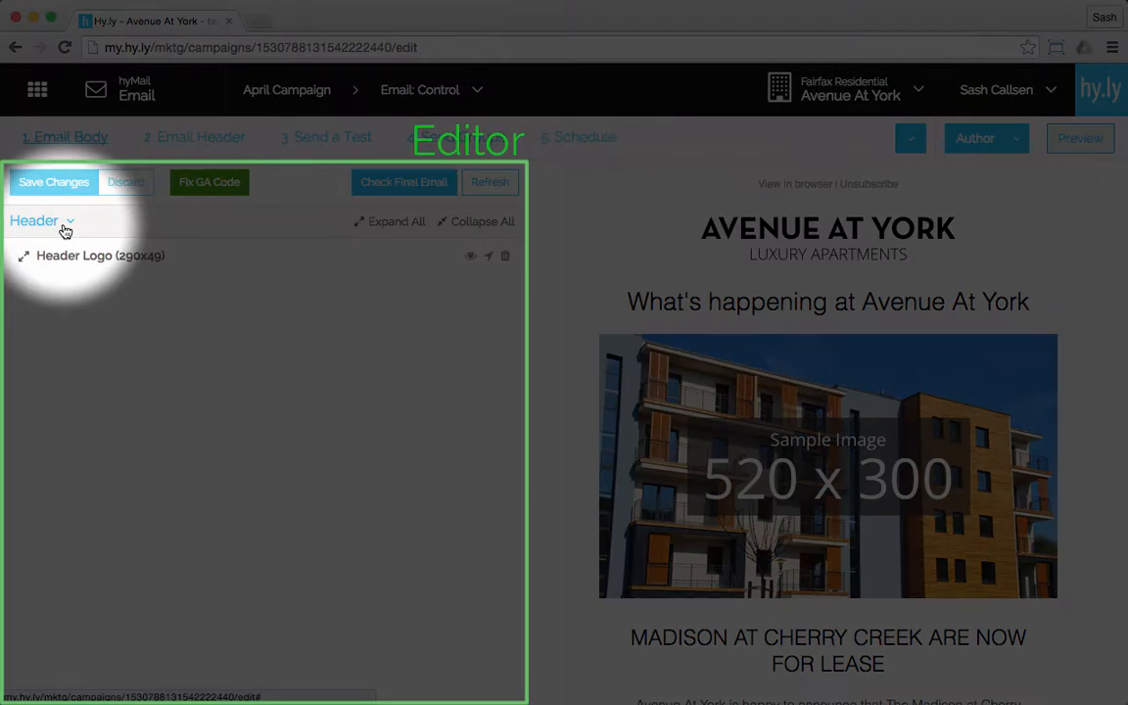
Step: Switch the email body editor to the Splash section, and hide and redisplay the Feature Image Large block
{"action": "left_click", "coordinate": [64, 229]}
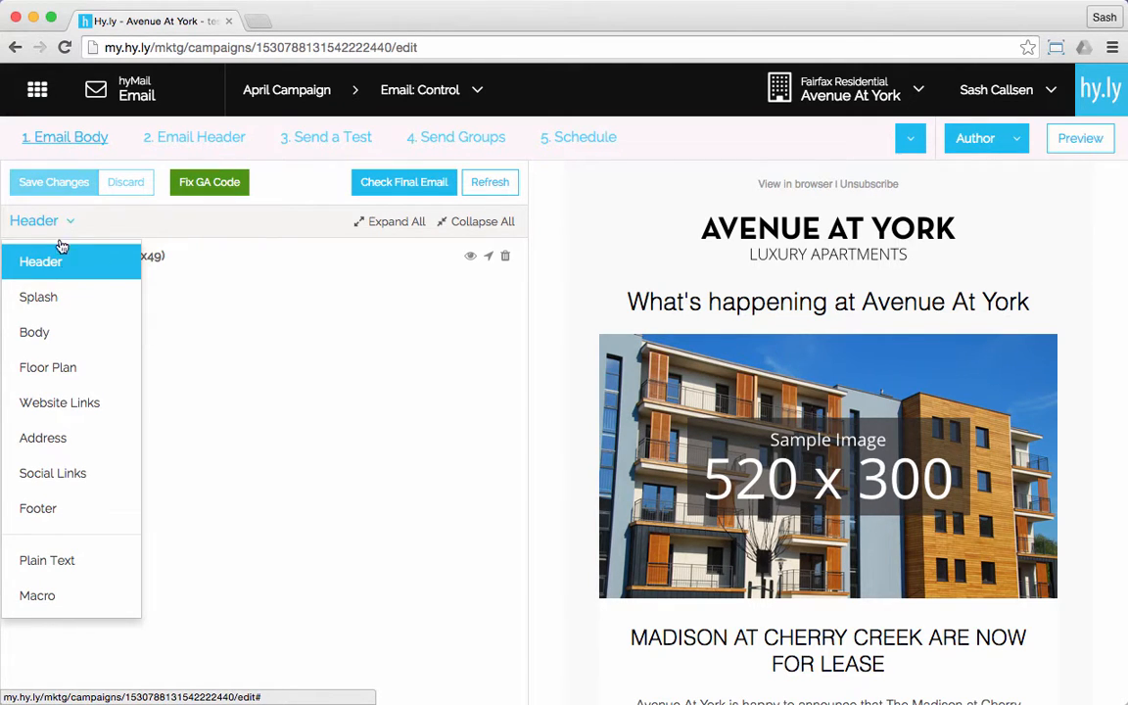
{"action": "left_click", "coordinate": [69, 297]}
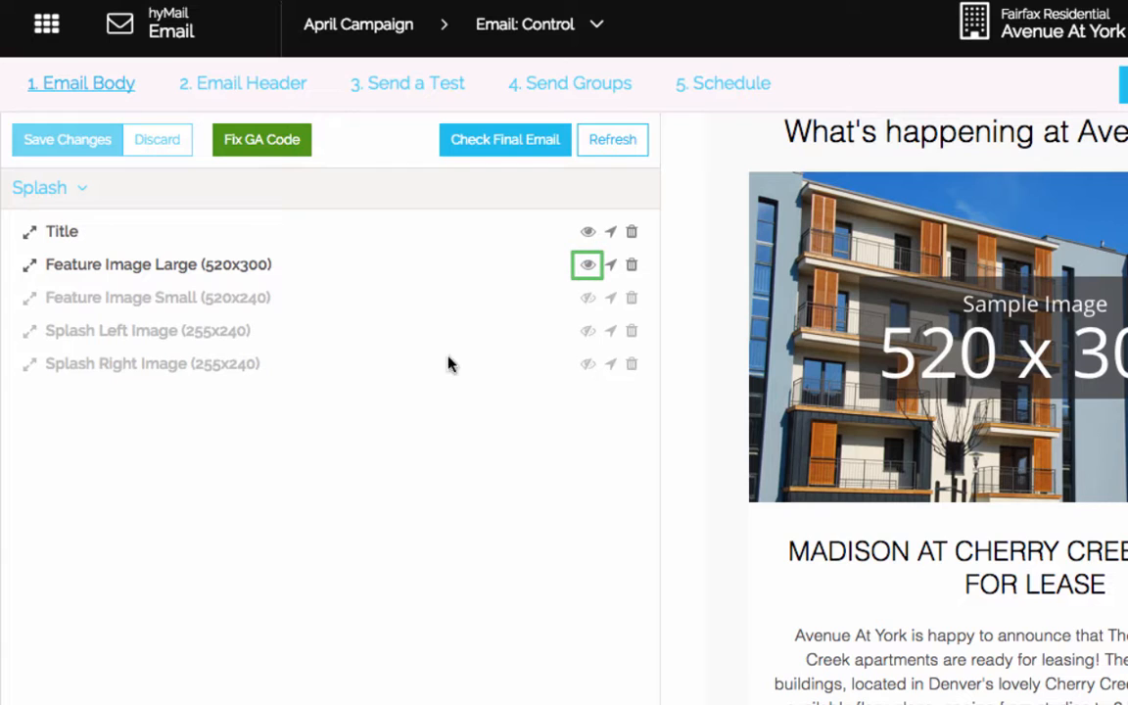
{"action": "left_click", "coordinate": [588, 268]}
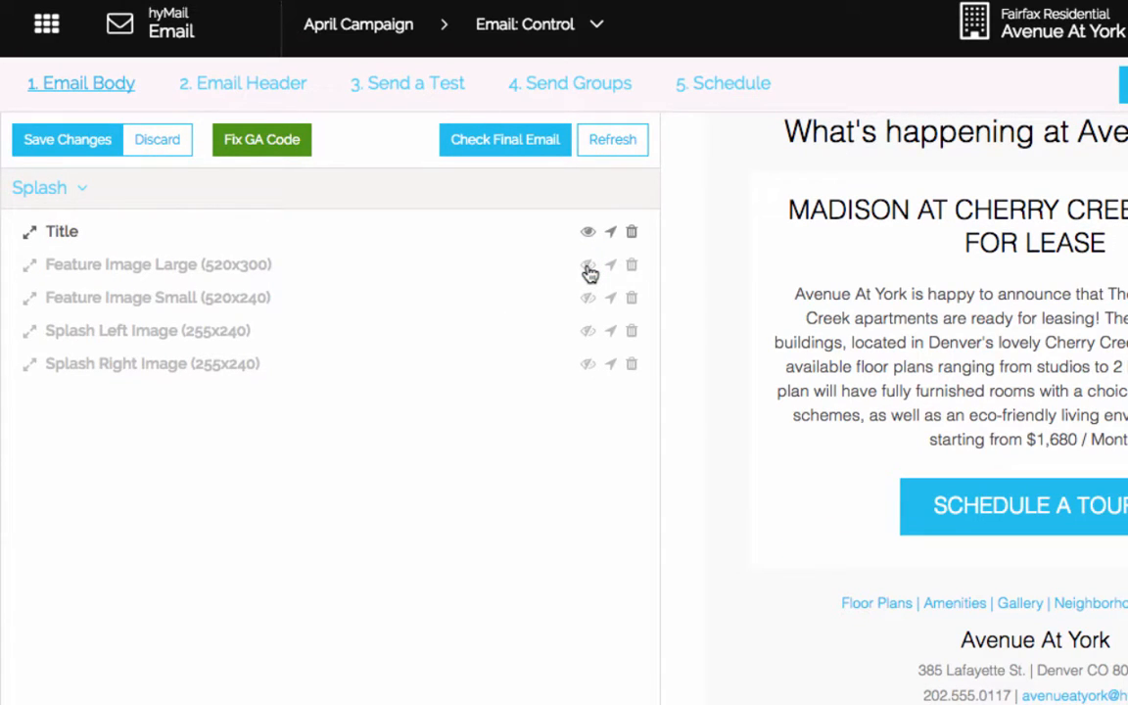
{"action": "left_click", "coordinate": [587, 265]}
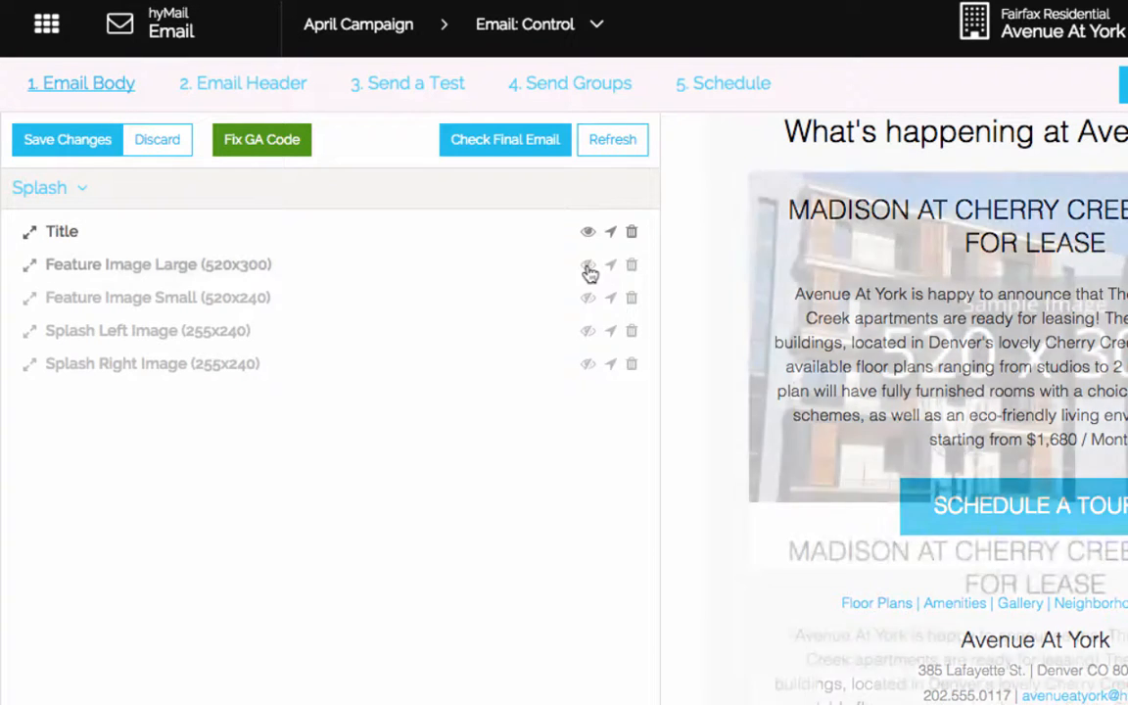
Step: Expand the Feature Image Large block and look through its image, URL, alt text and size settings
{"action": "left_click", "coordinate": [182, 275]}
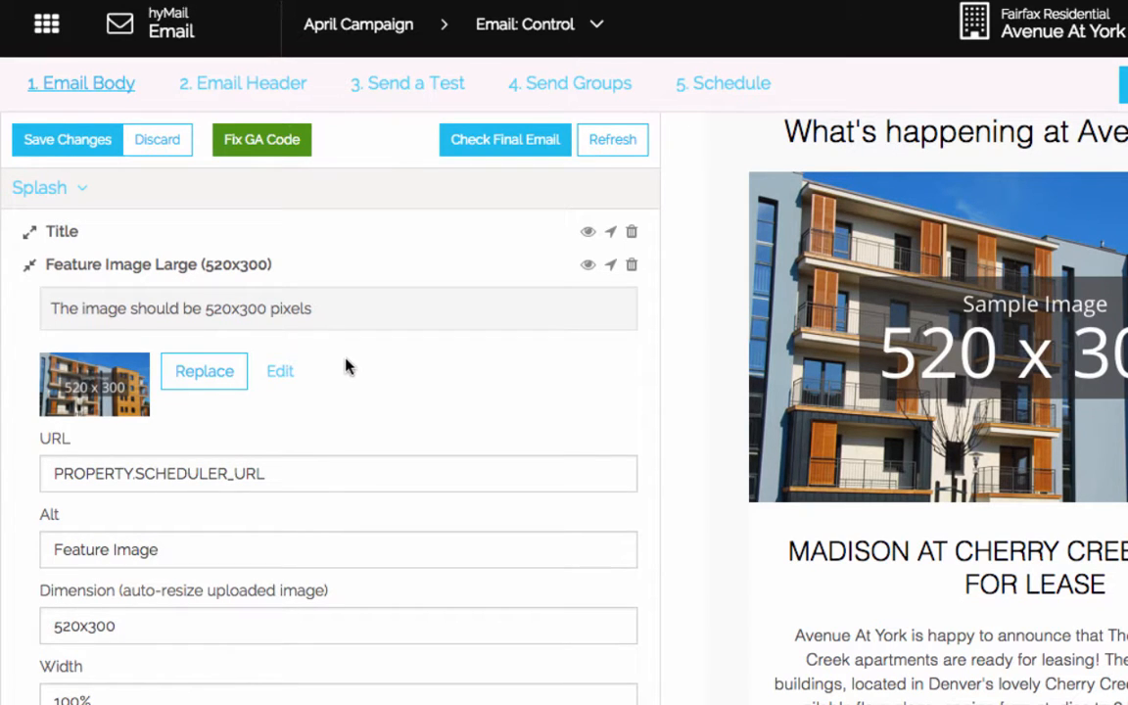
{"action": "scroll", "coordinate": [364, 367], "scroll_direction": "down", "scroll_amount": 3}
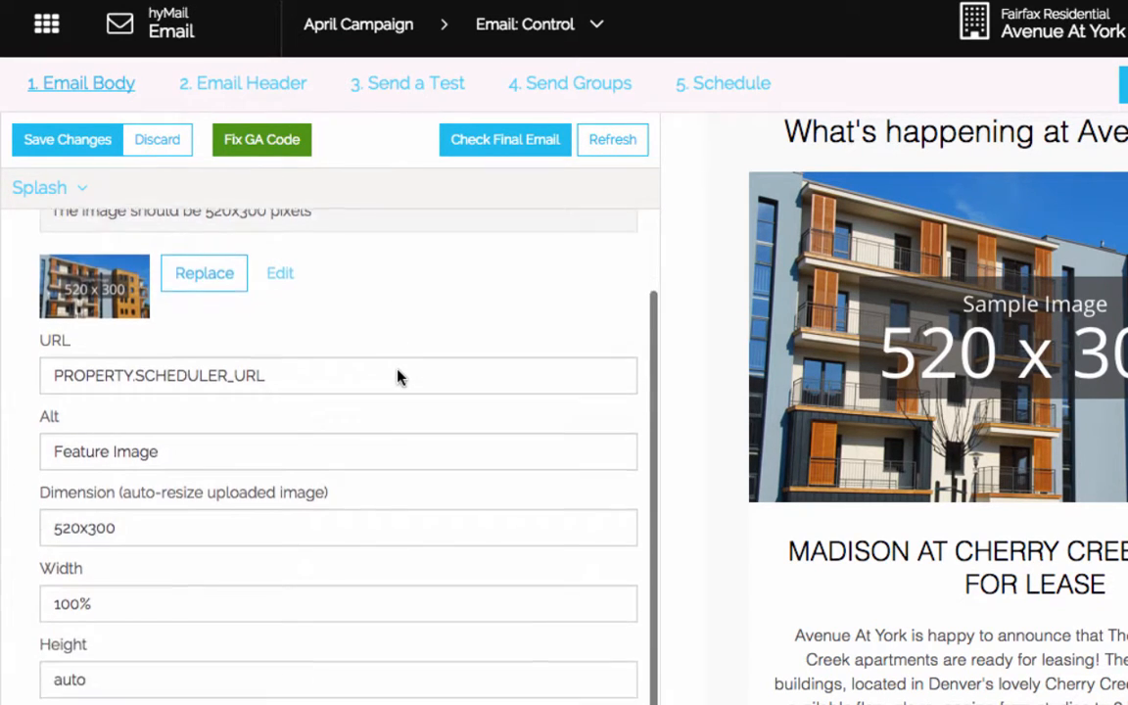